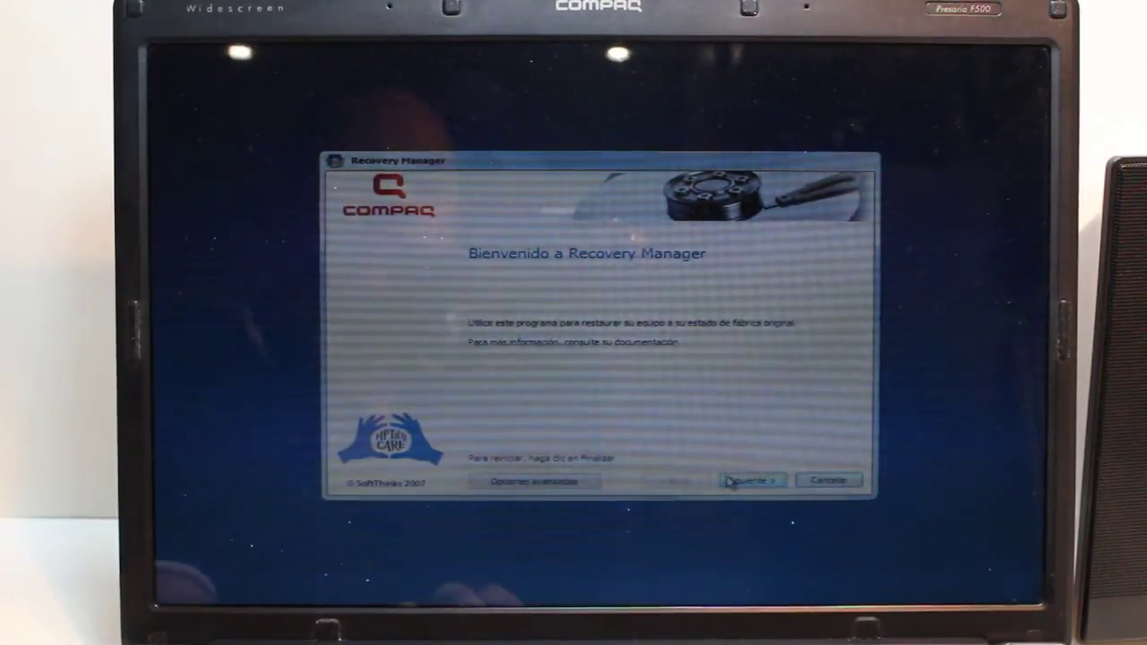
- Continue past the Recovery Manager welcome page with Siguiente
left_click(729, 482)
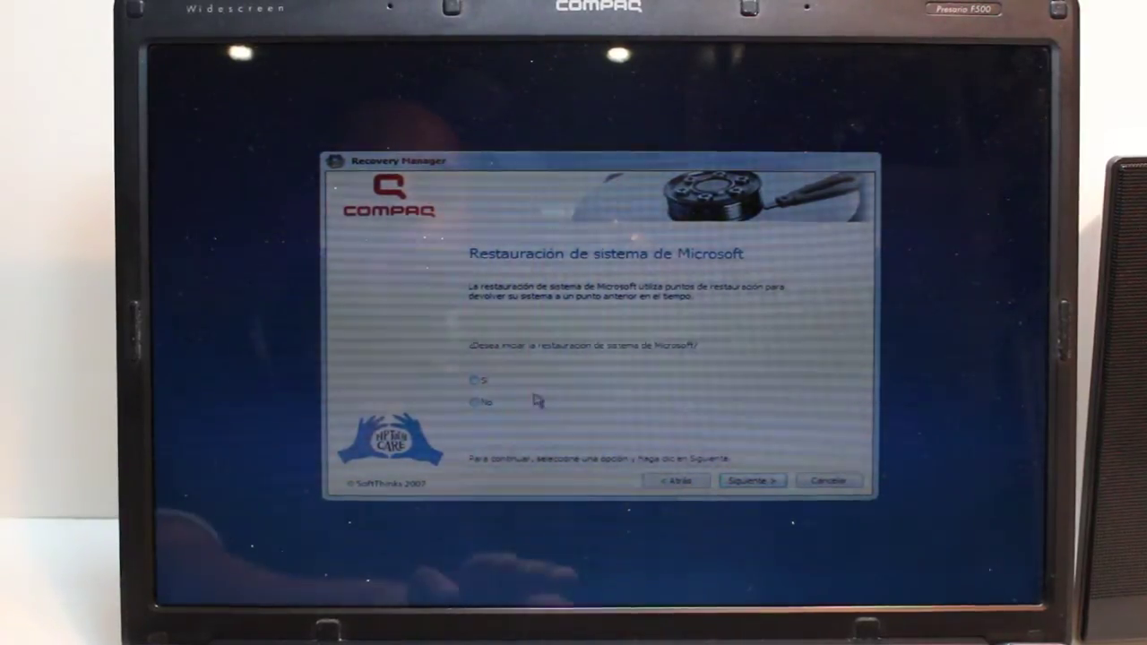
- Answer No to Microsoft System Restore and Sí to Recuperación del sistema
left_click(474, 403)
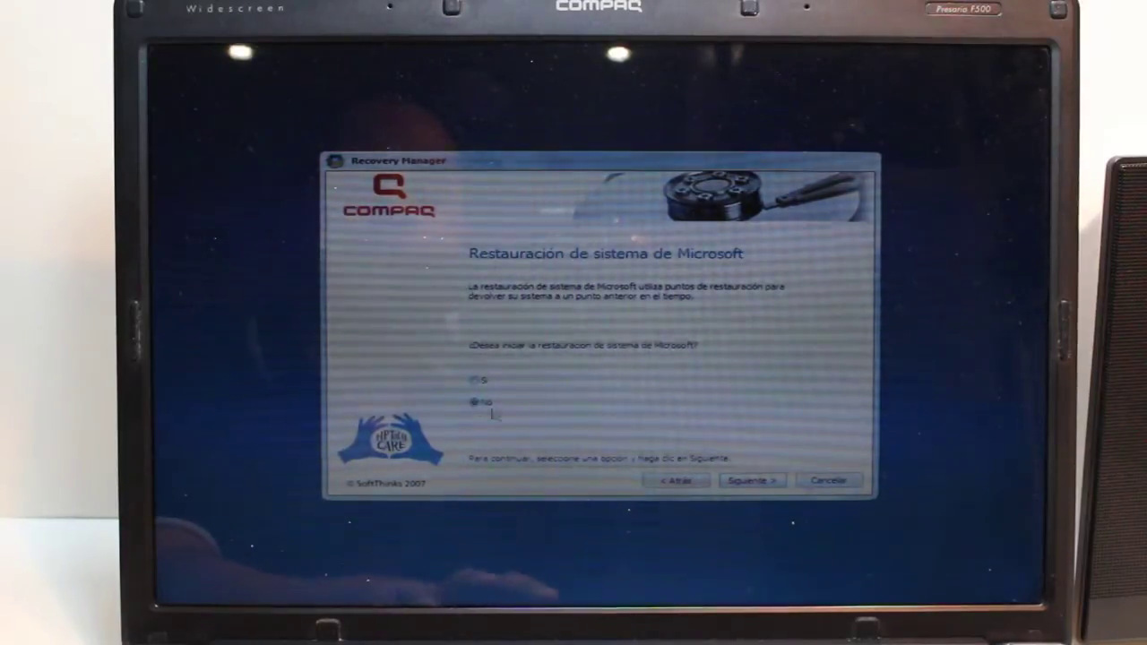
left_click(748, 485)
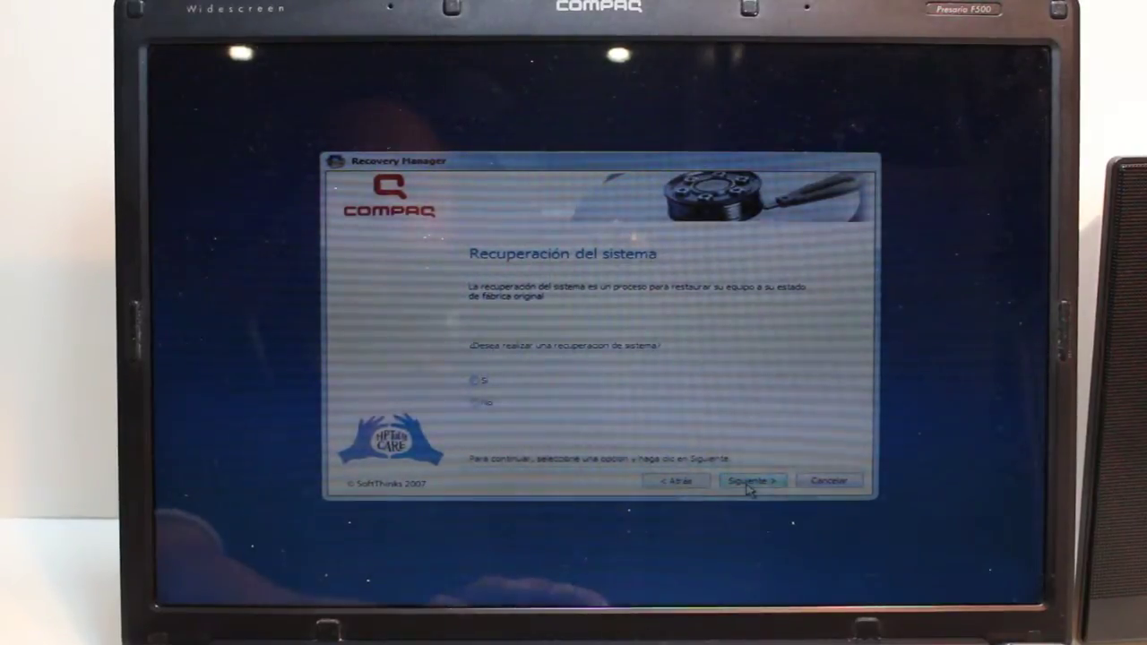
left_click(475, 379)
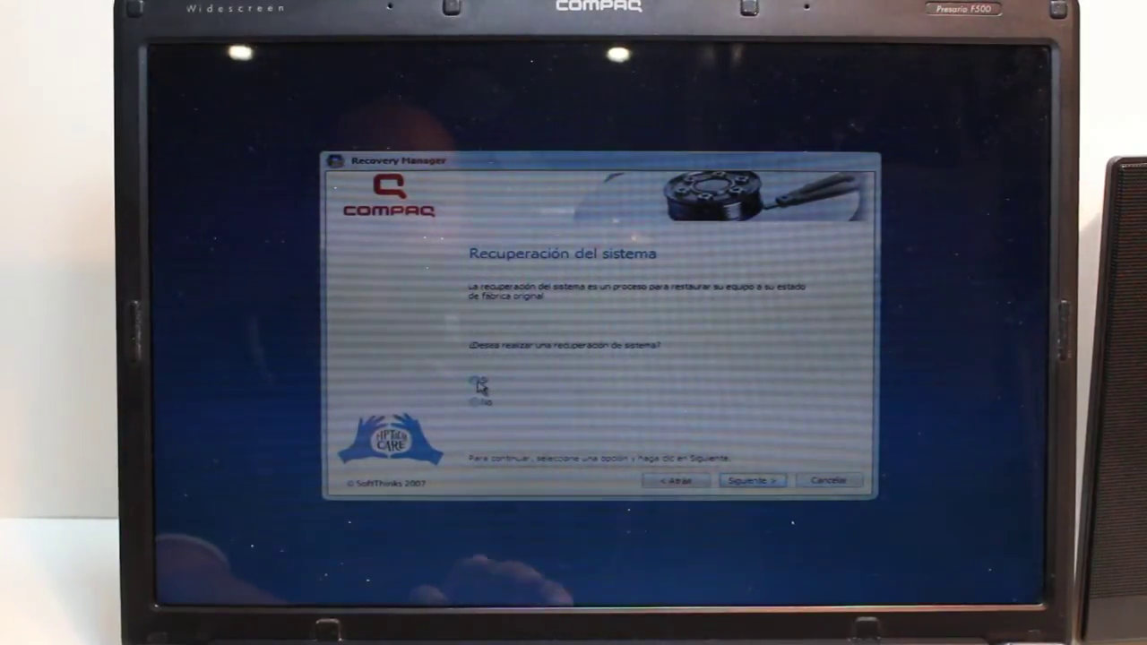
left_click(740, 482)
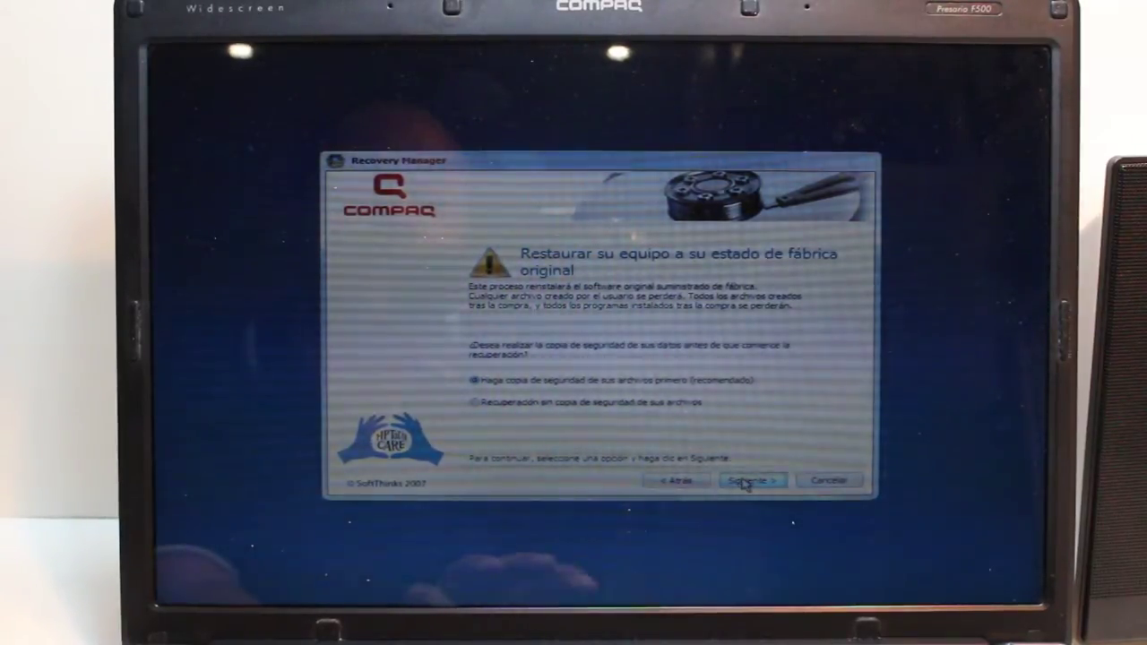
- Start factory recovery using 'Recuperación sin copia de seguridad de sus archivos'
left_click(742, 483)
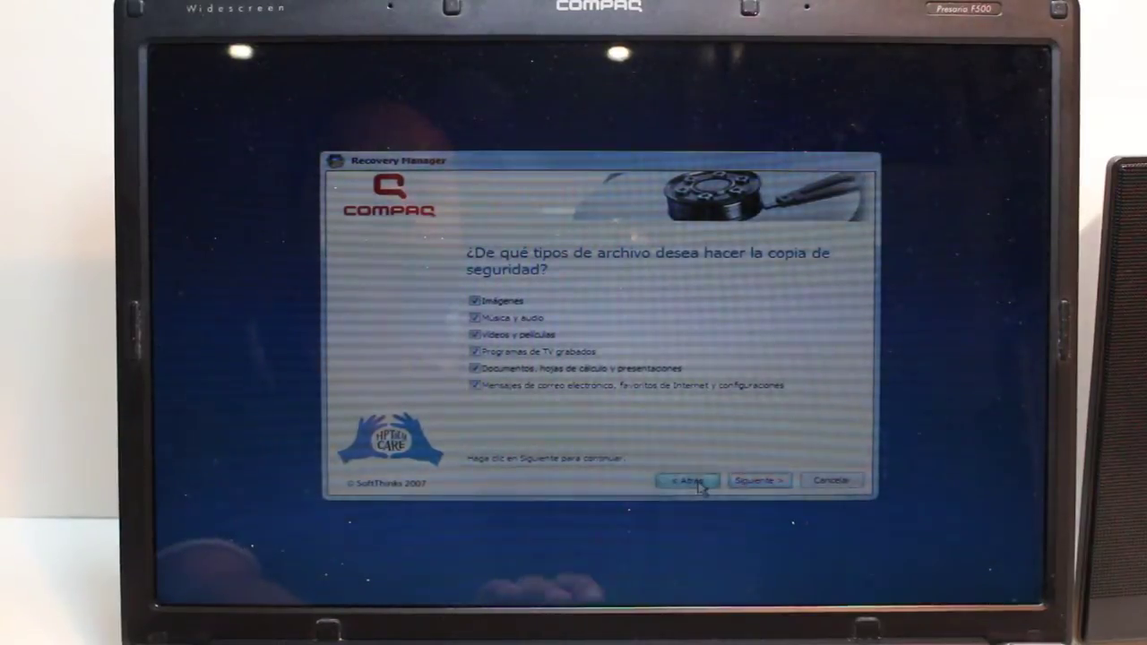
left_click(701, 485)
left_click(595, 403)
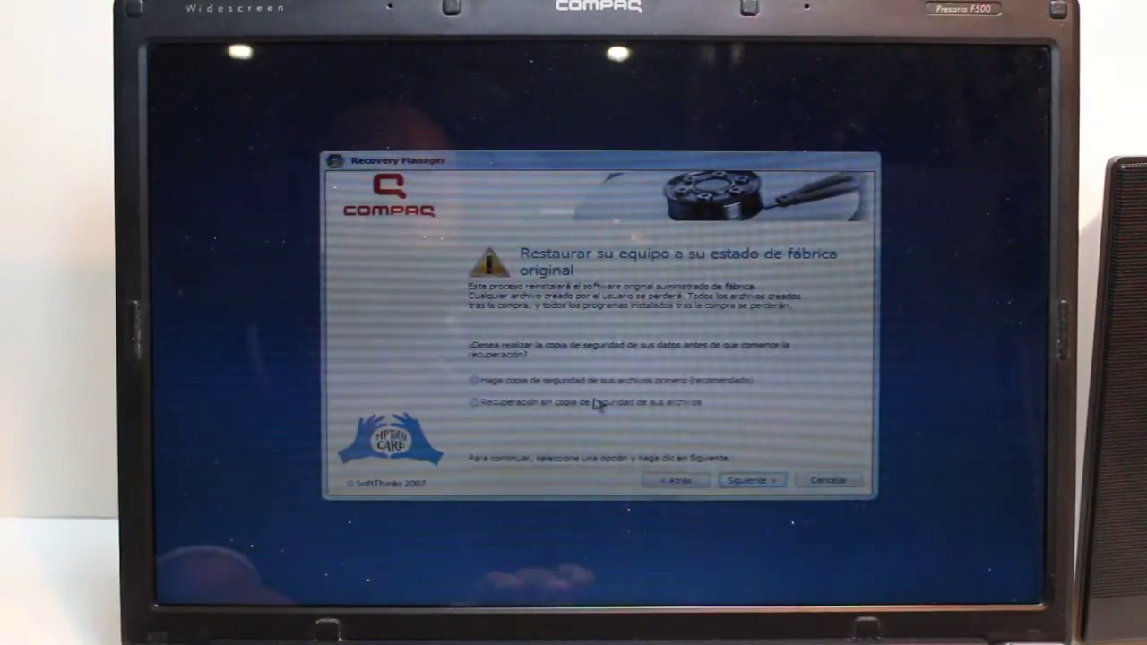
left_click(742, 479)
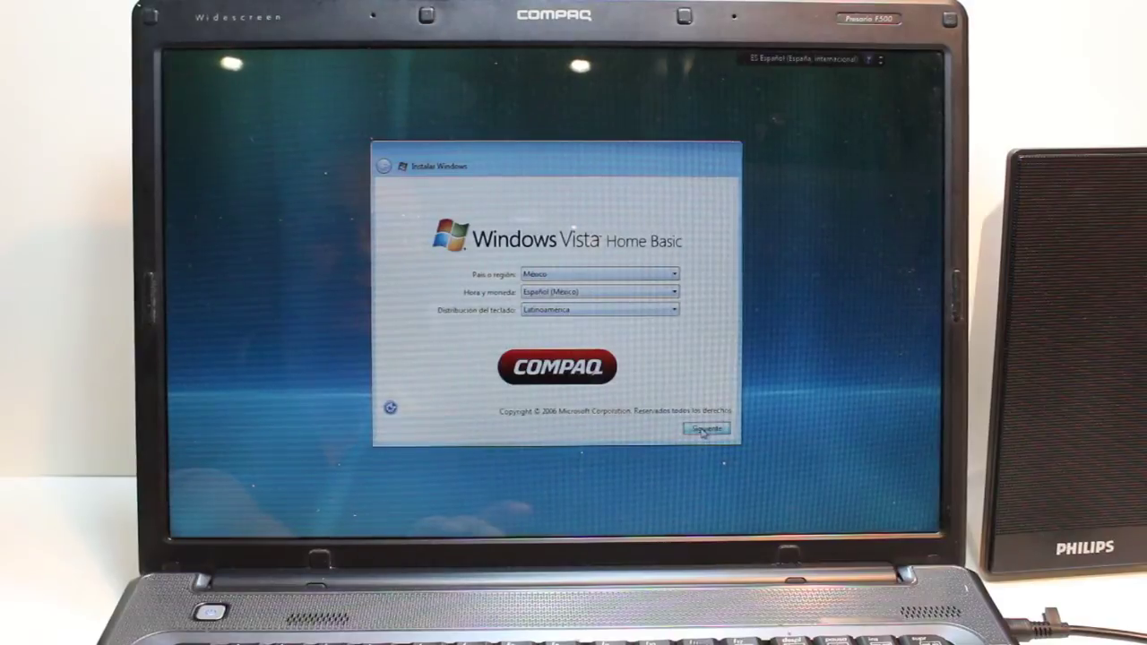
- Keep the Mexico region and keyboard settings and tick both Acepto license checkboxes
left_click(705, 431)
left_click(404, 297)
left_click(403, 391)
left_click(708, 429)
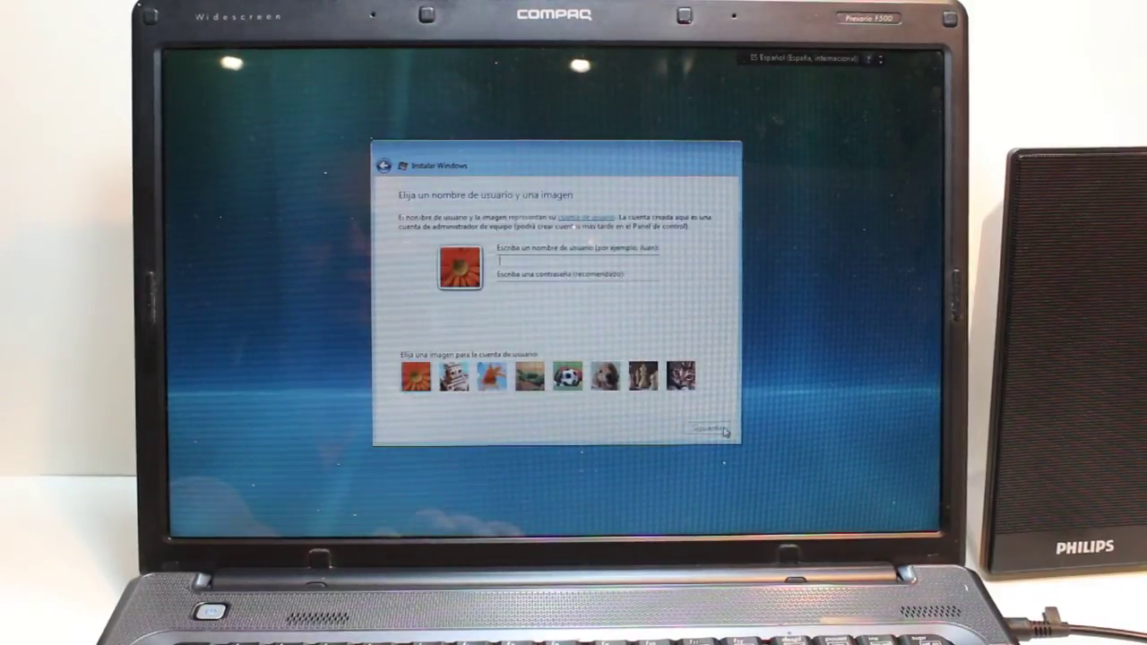